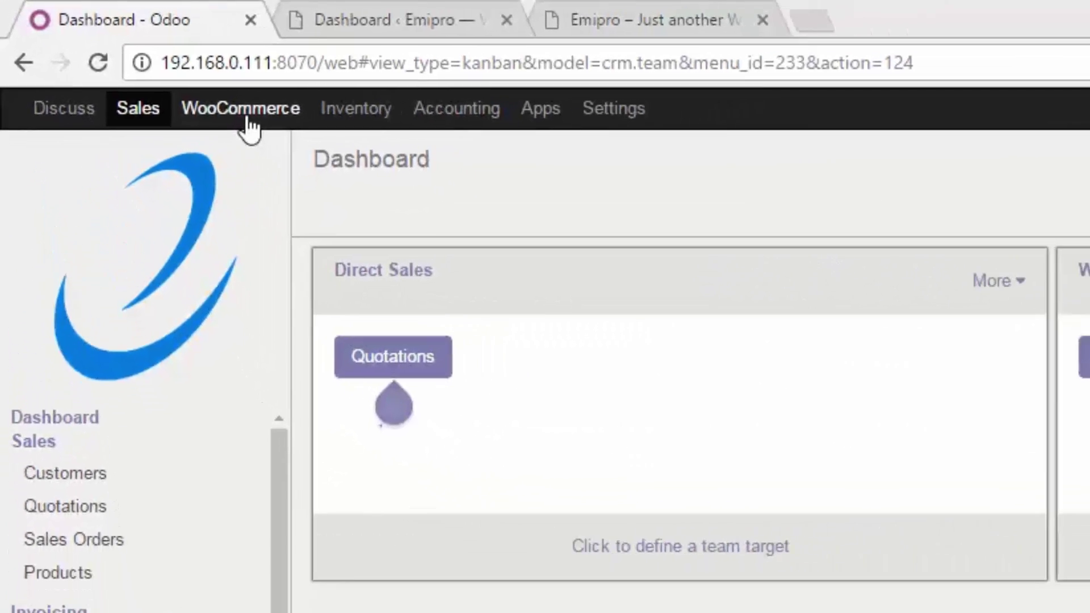
Open the Sale Auto Workflow list under WooCommerce > Configuration
click(223, 100)
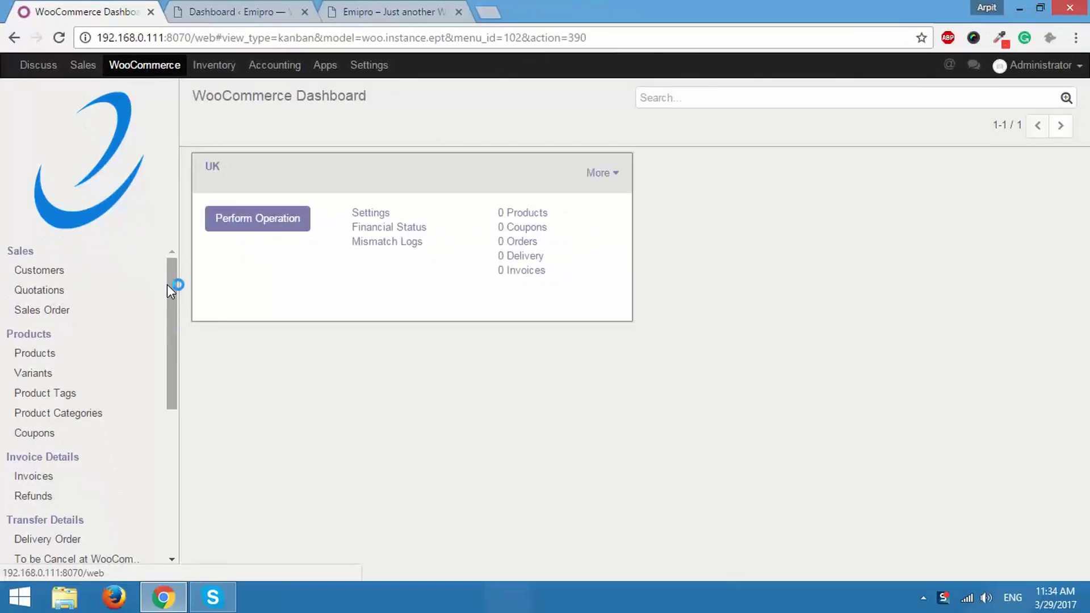
drag(205, 349, 206, 493)
drag(169, 403, 168, 450)
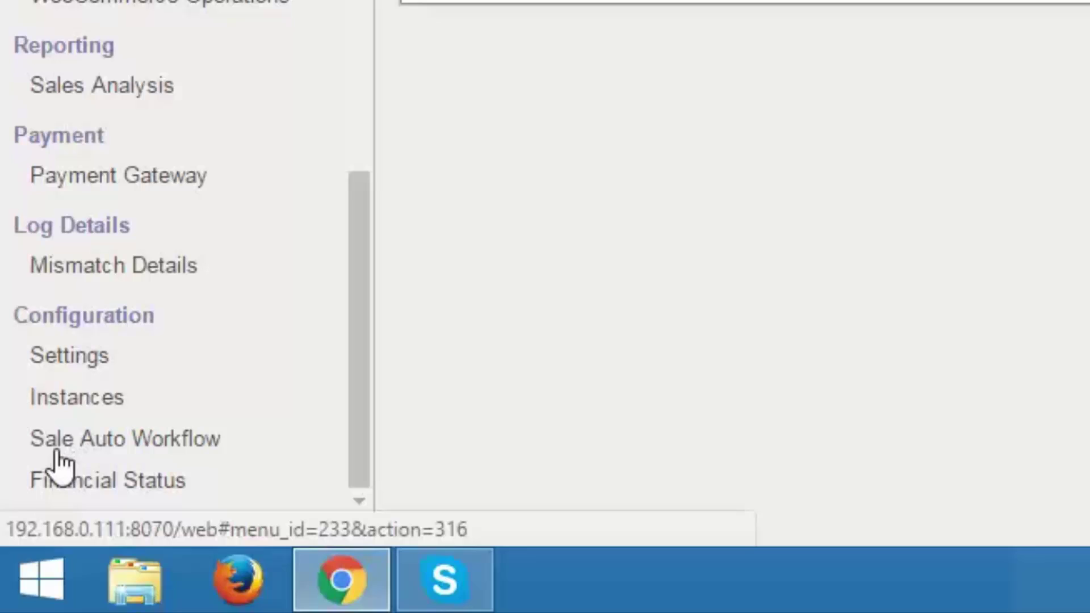
click(133, 447)
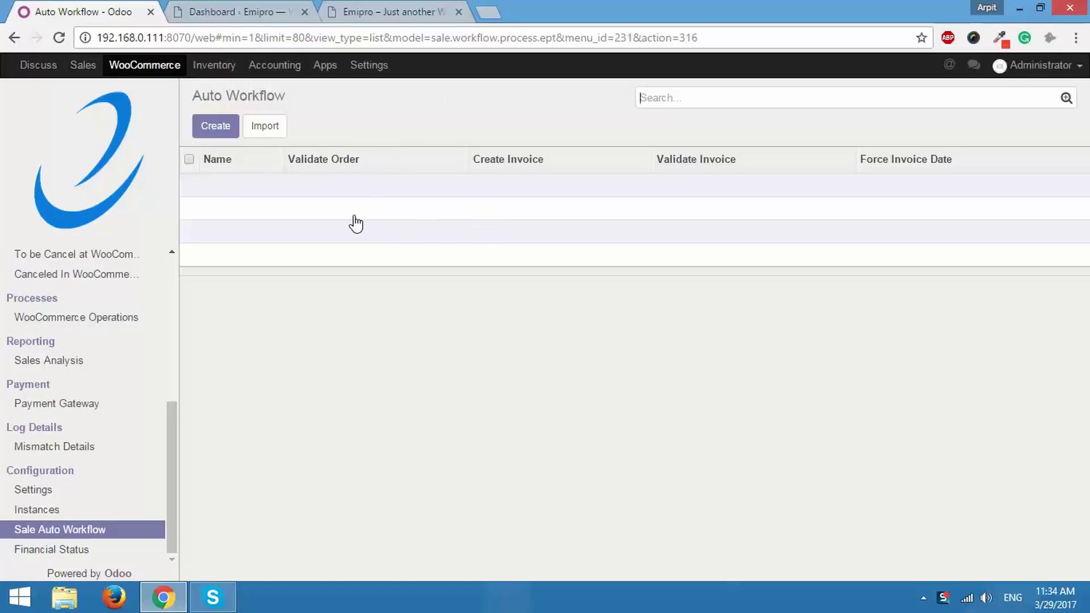
click(229, 136)
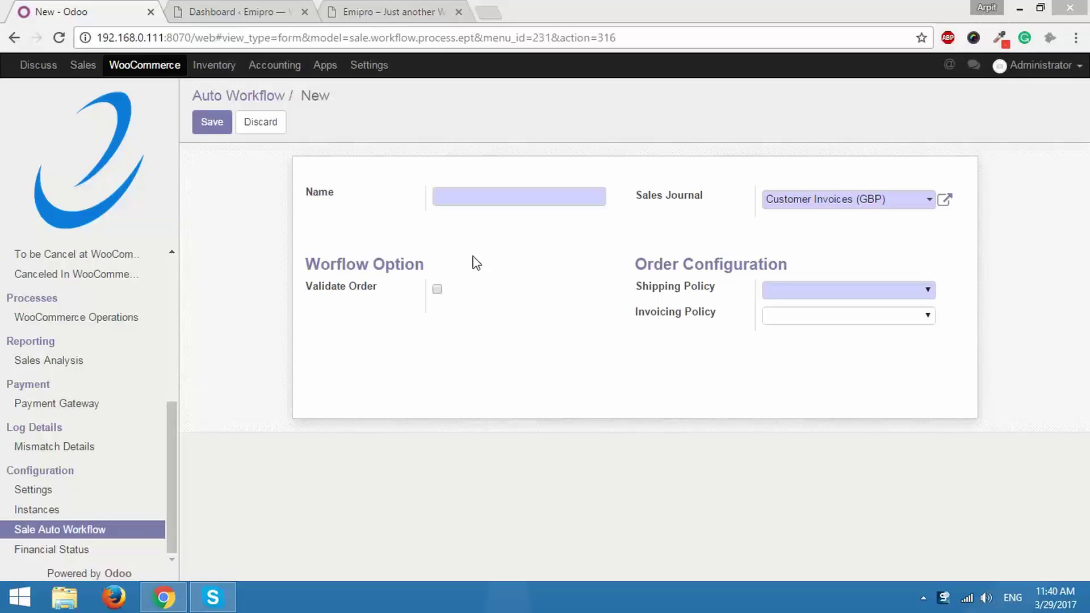
Enter 'Workflow 1' in the new workflow's Name field
click(486, 197)
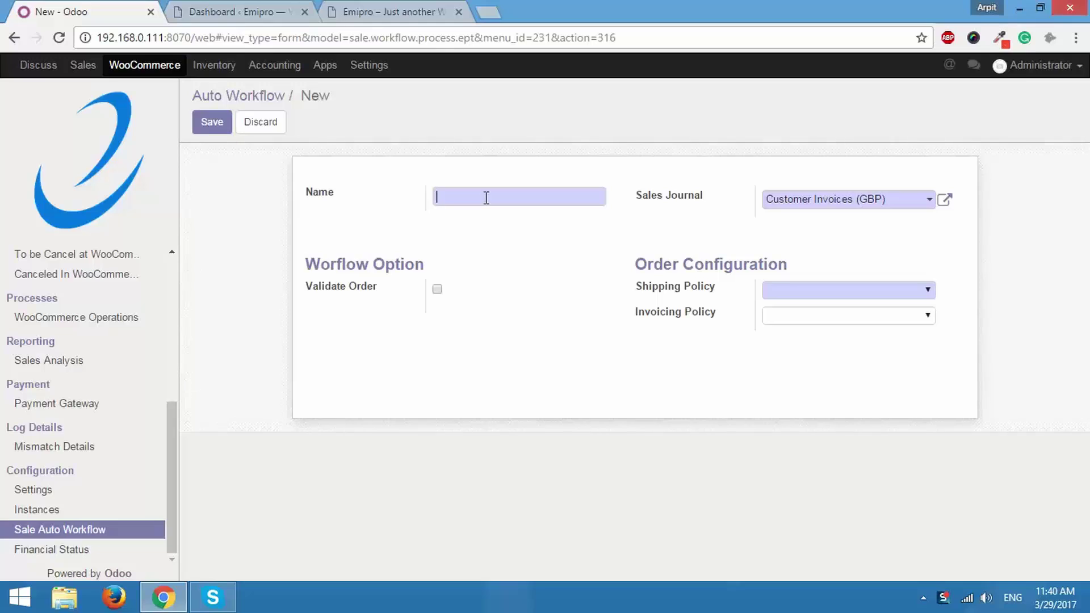
text(Workflow 1)
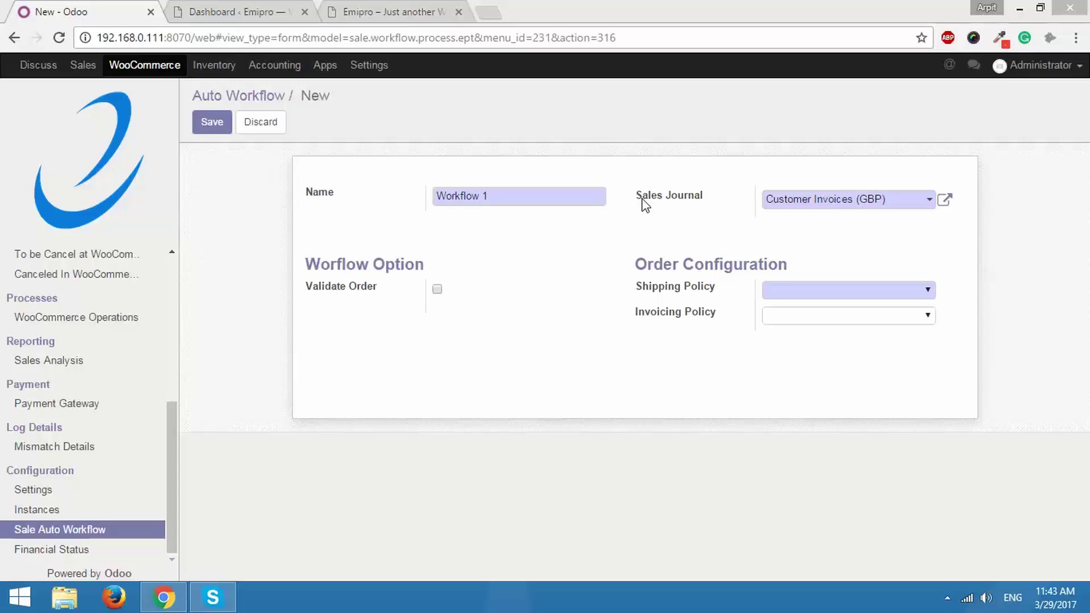
mouse_move(702, 207)
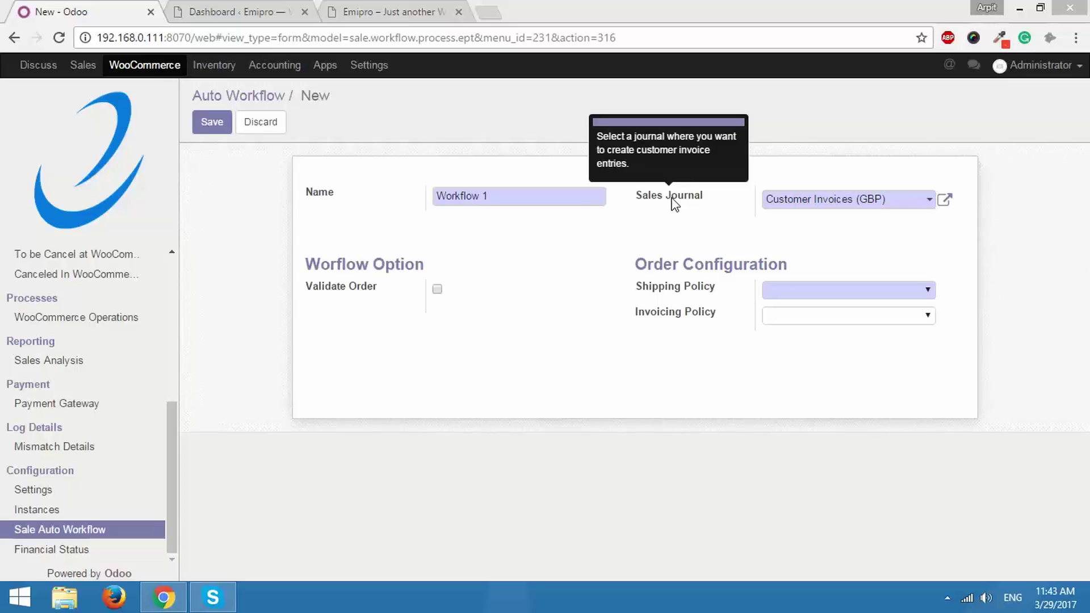
Select Customer Invoices (GBP) as the Sales Journal
click(877, 205)
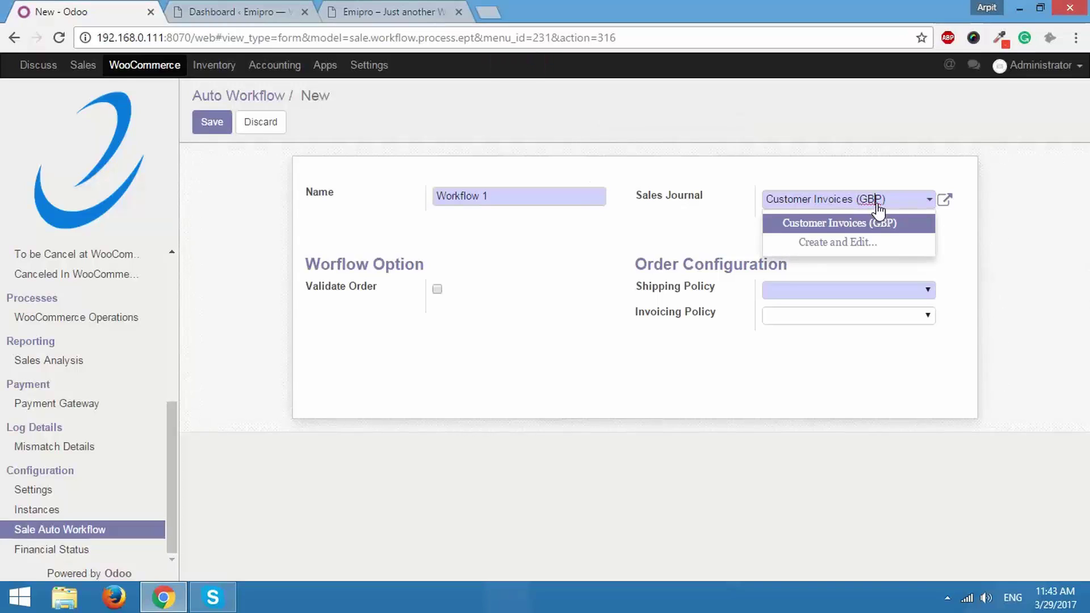
click(876, 228)
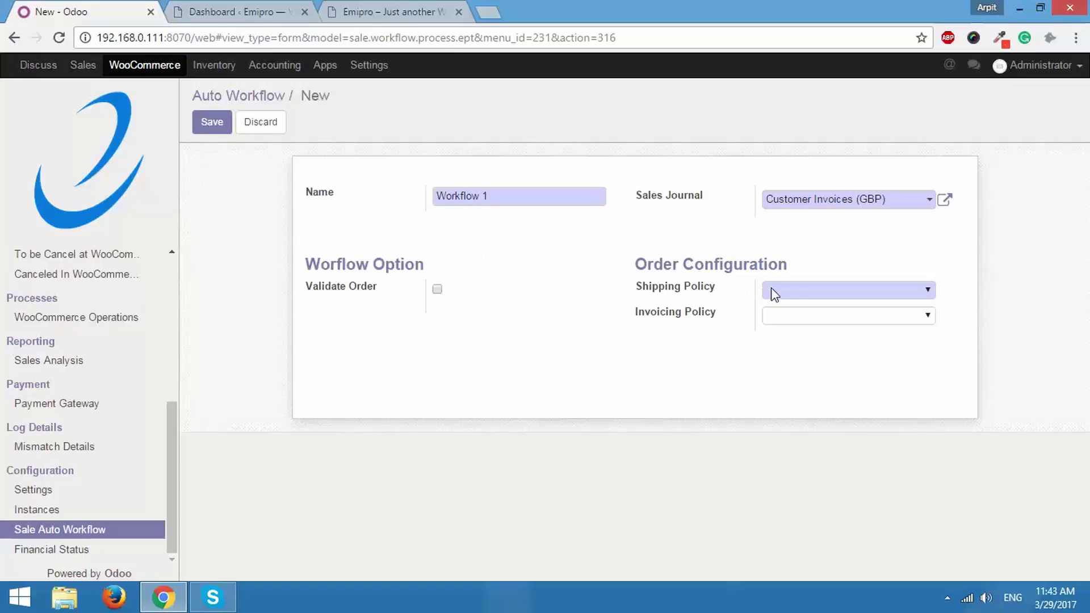
Choose 'Deliver all products at once' as the Shipping Policy
click(793, 291)
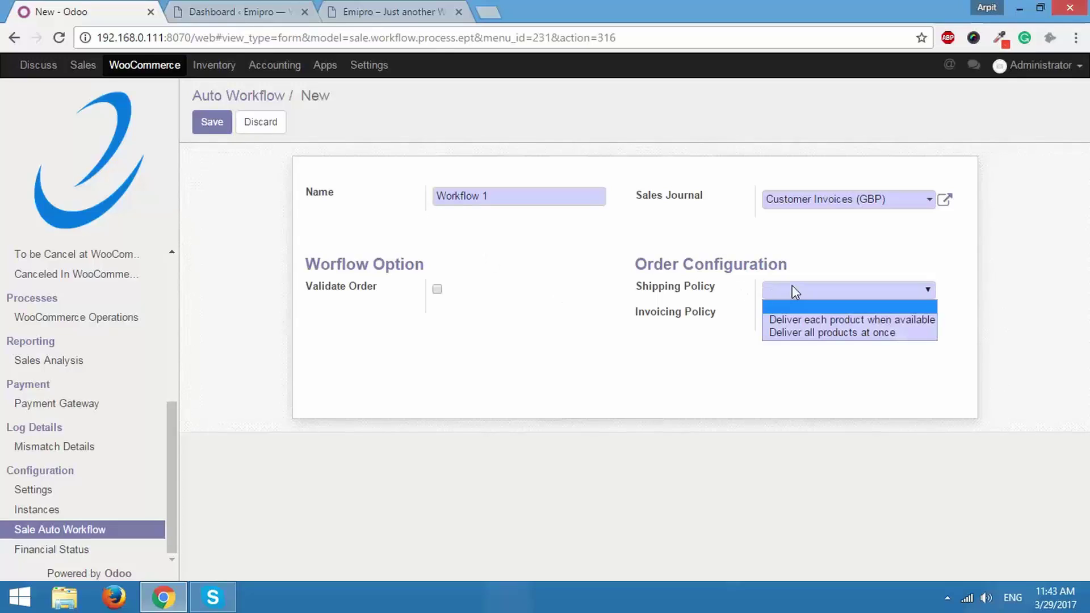
click(812, 336)
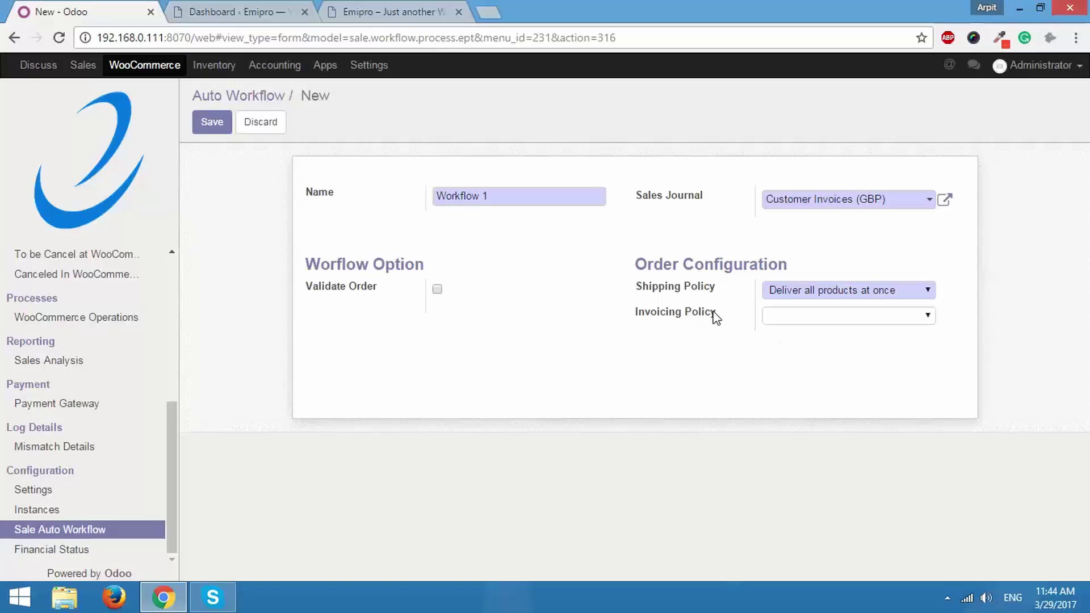
Set the Invoicing Policy to 'Ordered quantities'
mouse_move(714, 313)
click(881, 318)
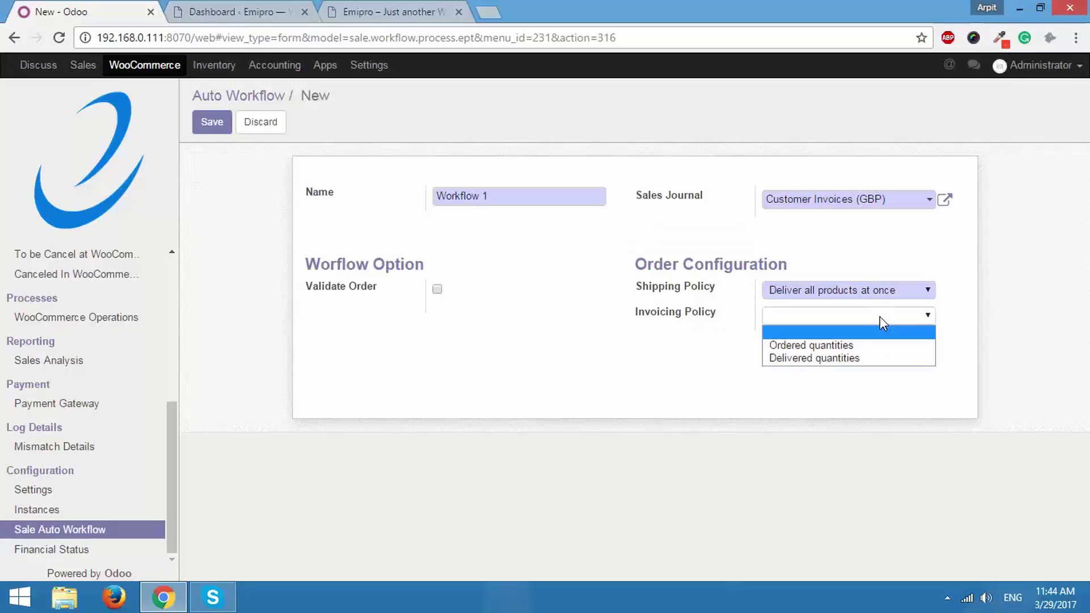
click(877, 348)
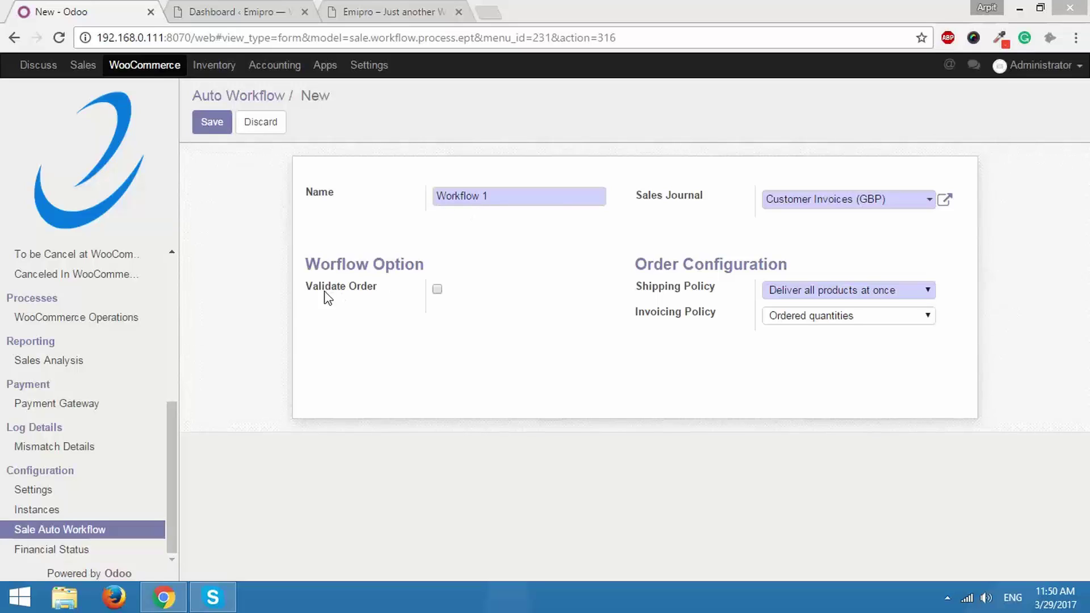
Tick the Validate Order option in the Workflow Option section
mouse_move(335, 295)
drag(172, 430, 175, 288)
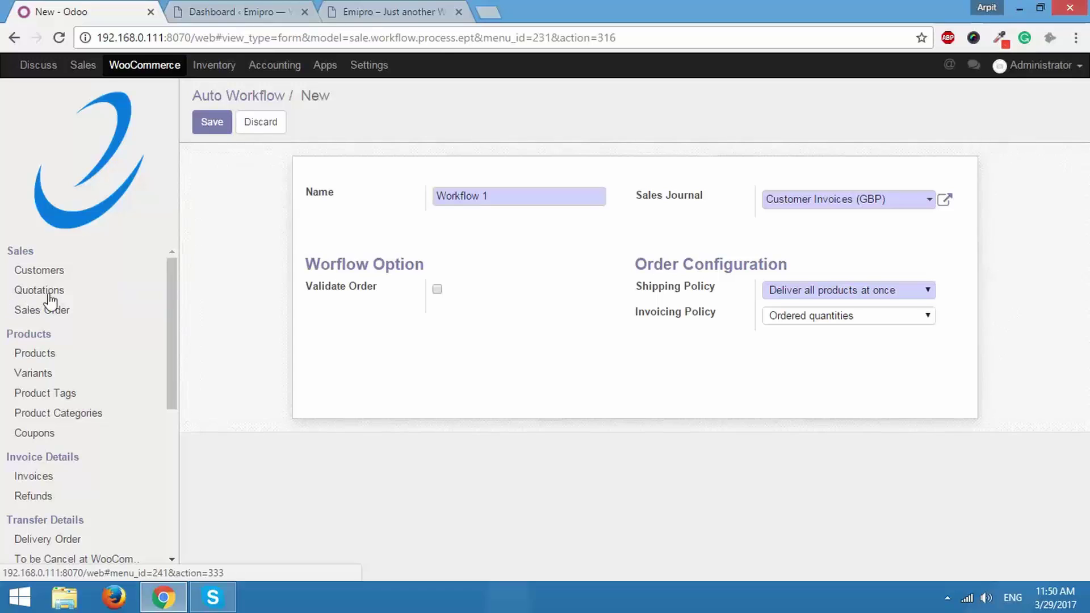
drag(176, 299, 204, 557)
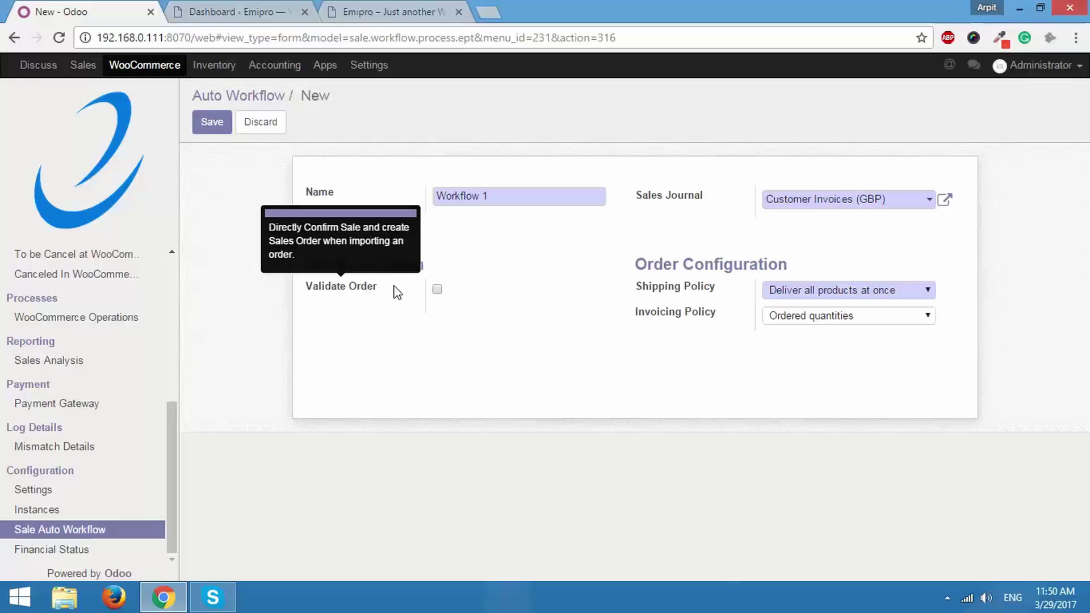
click(437, 289)
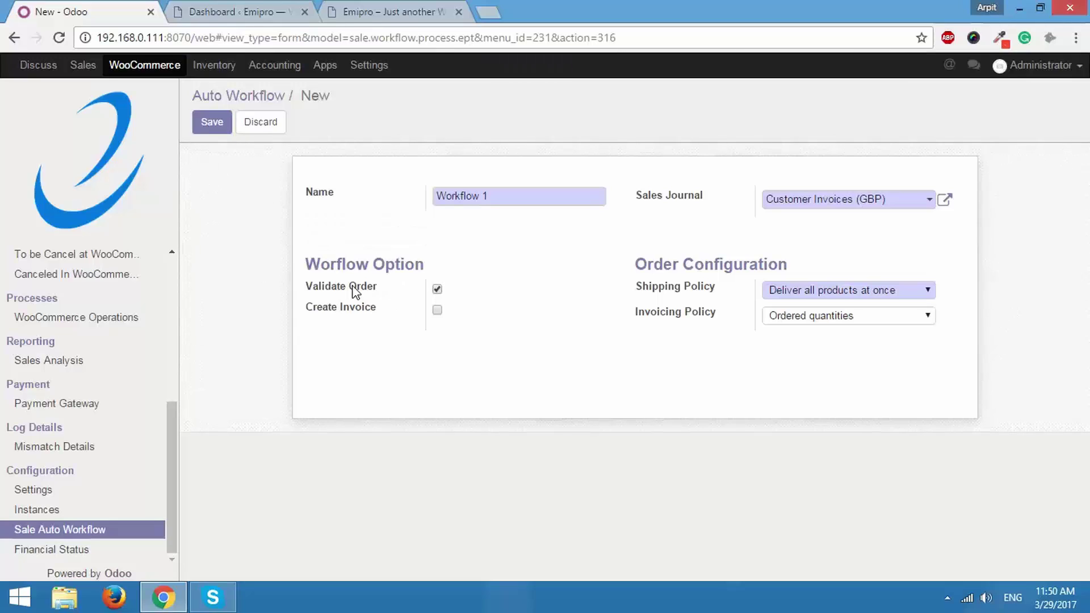
mouse_move(355, 292)
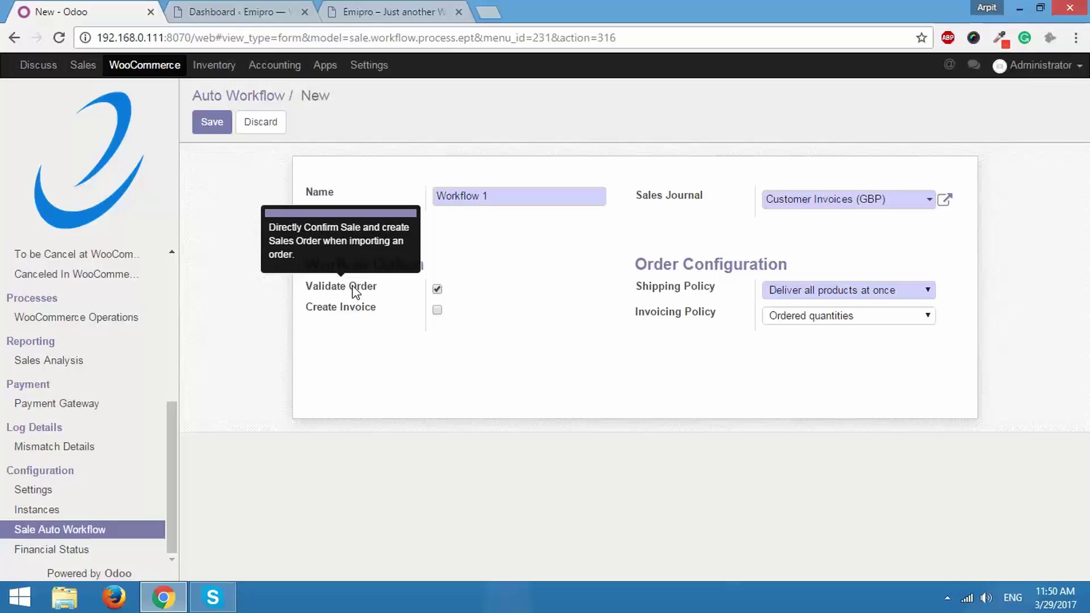
scroll(175, 275, up, 5)
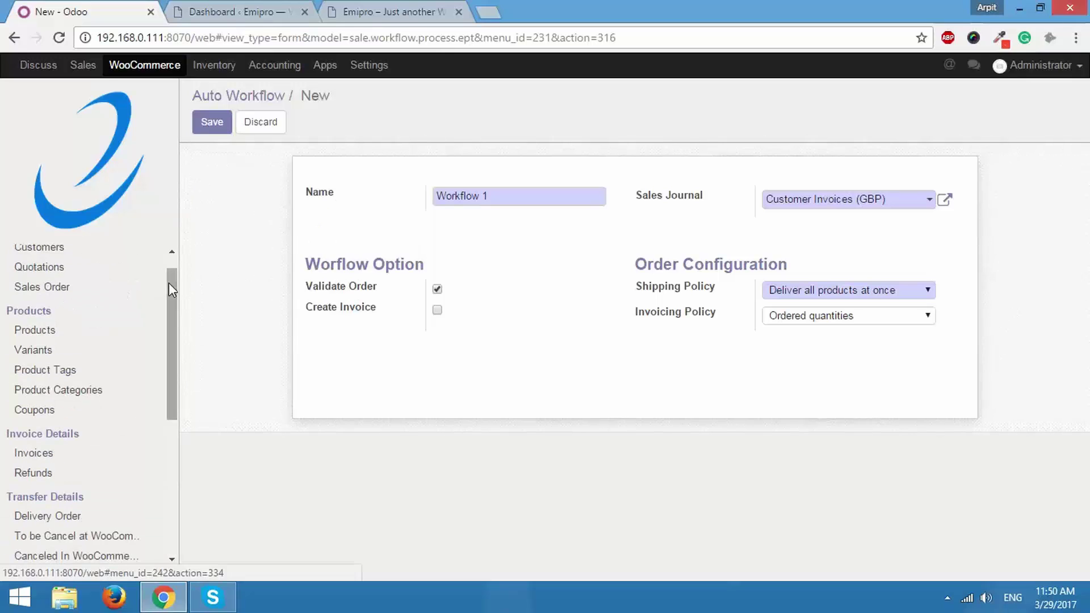
drag(169, 282, 170, 434)
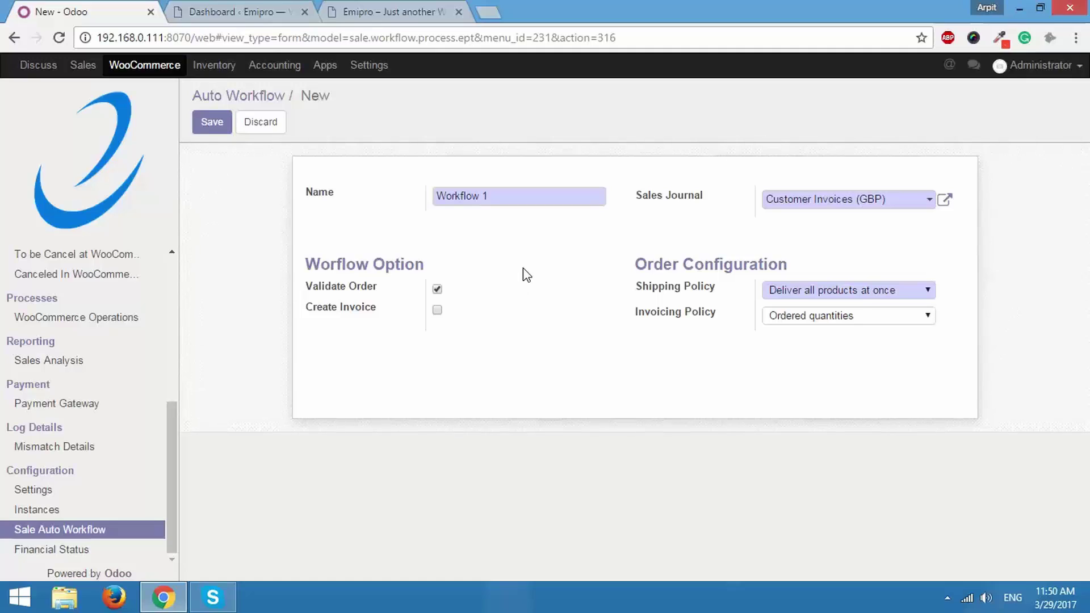
Tick the Create Invoice and Validate Invoice options
click(438, 310)
click(437, 332)
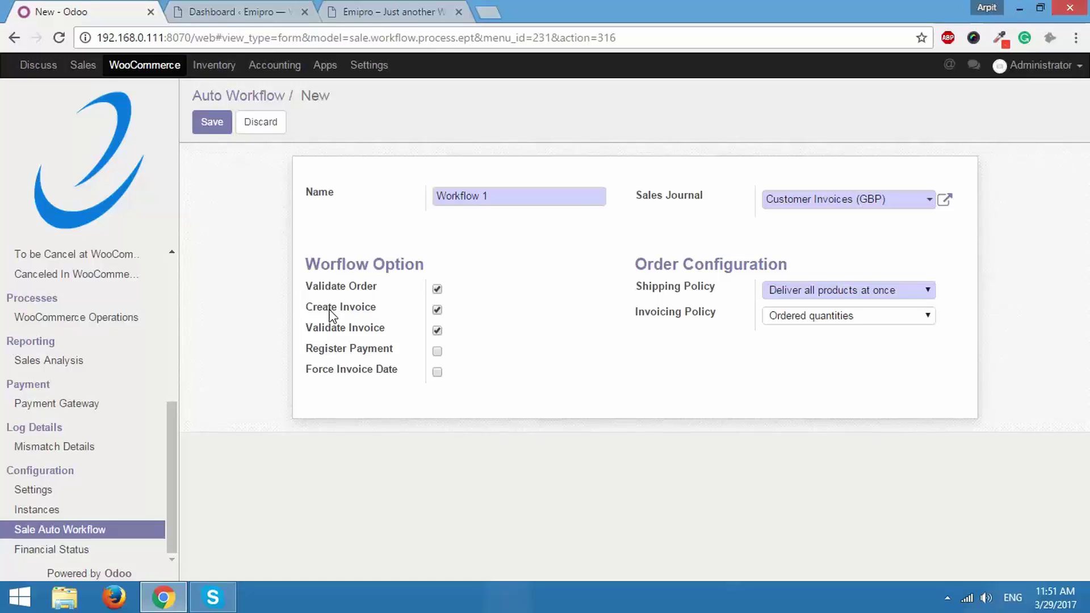
mouse_move(368, 337)
mouse_move(384, 361)
Tick Register Payment and set the Payment Journal to Bank (GBP)
click(437, 351)
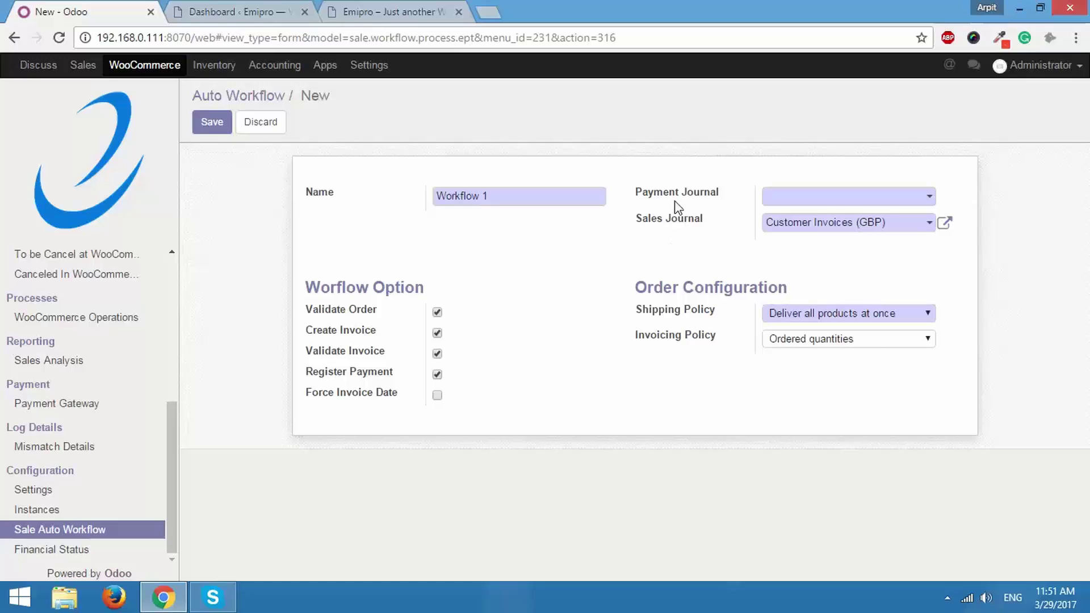
click(810, 202)
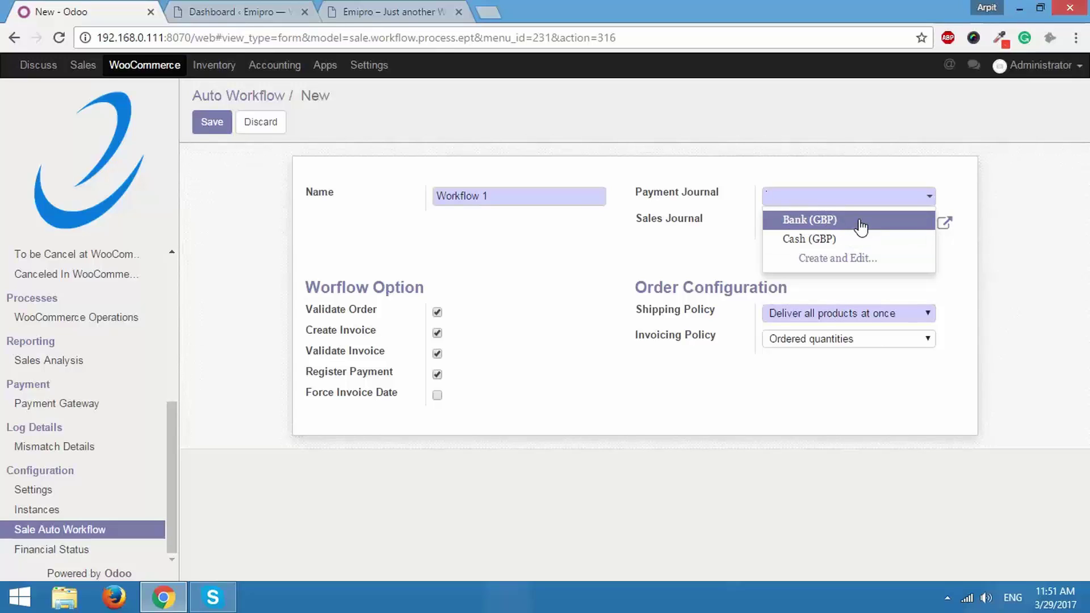
click(862, 226)
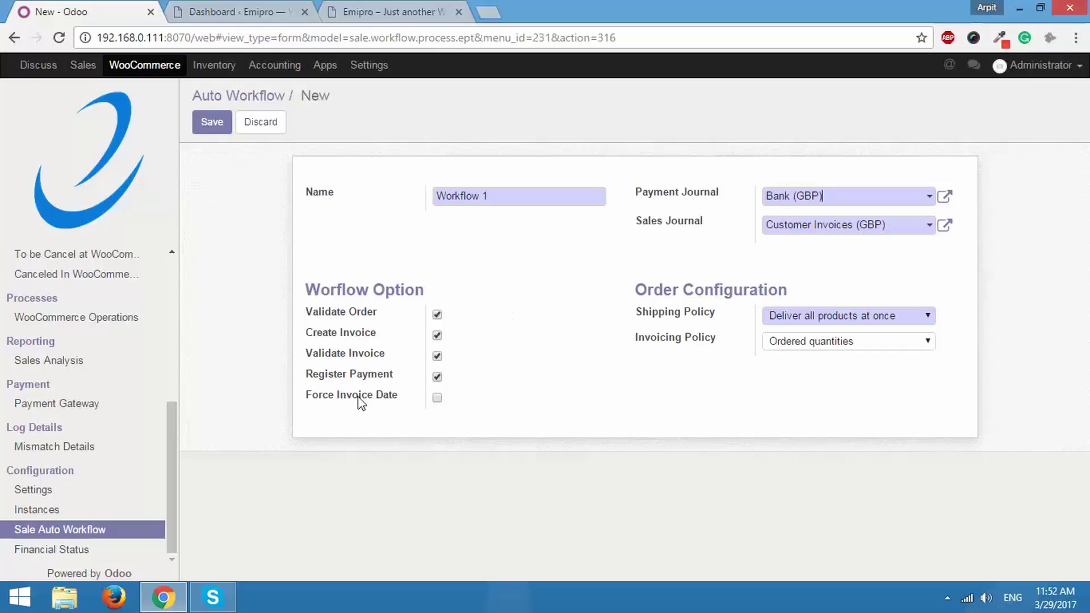
Switch on the Force Invoice Date option
click(438, 399)
mouse_move(361, 398)
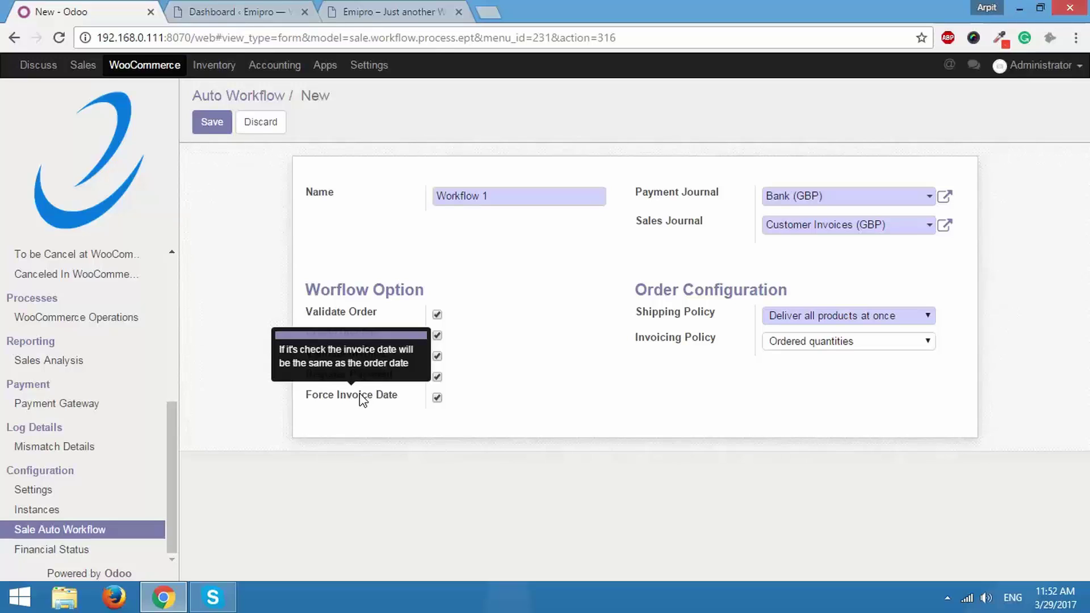
click(438, 399)
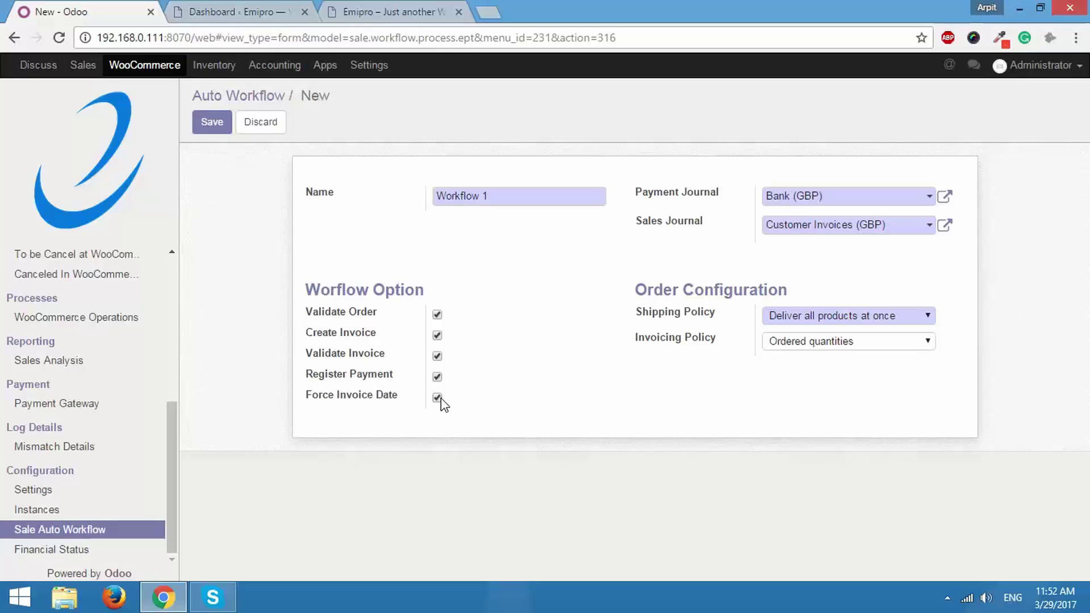
Clear Force Invoice Date, Register Payment, Validate Invoice and Create Invoice, keeping Validate Order ticked
click(441, 398)
click(439, 377)
click(439, 330)
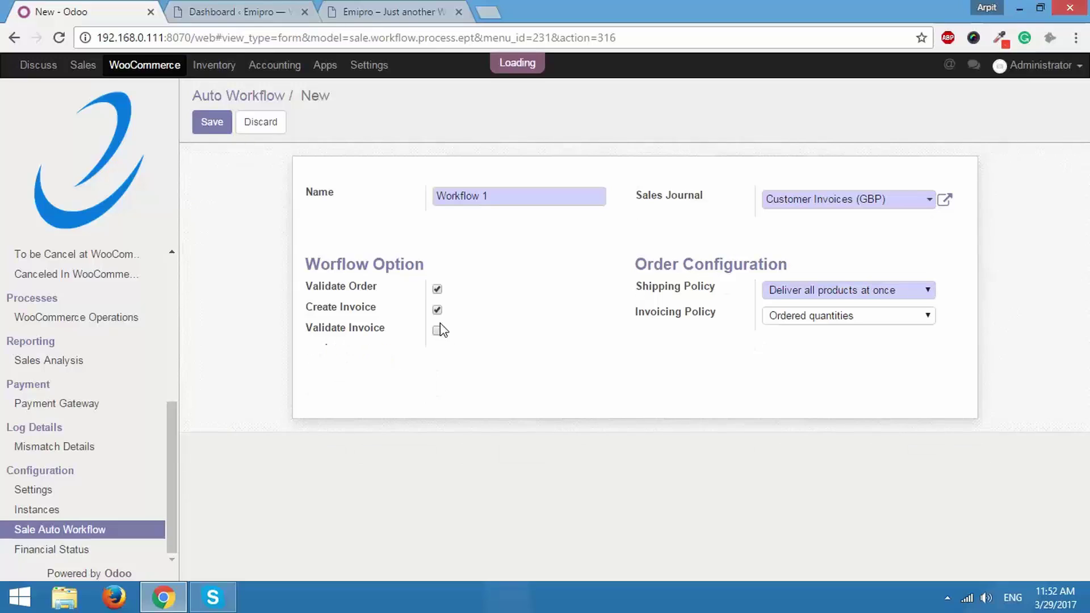
click(437, 310)
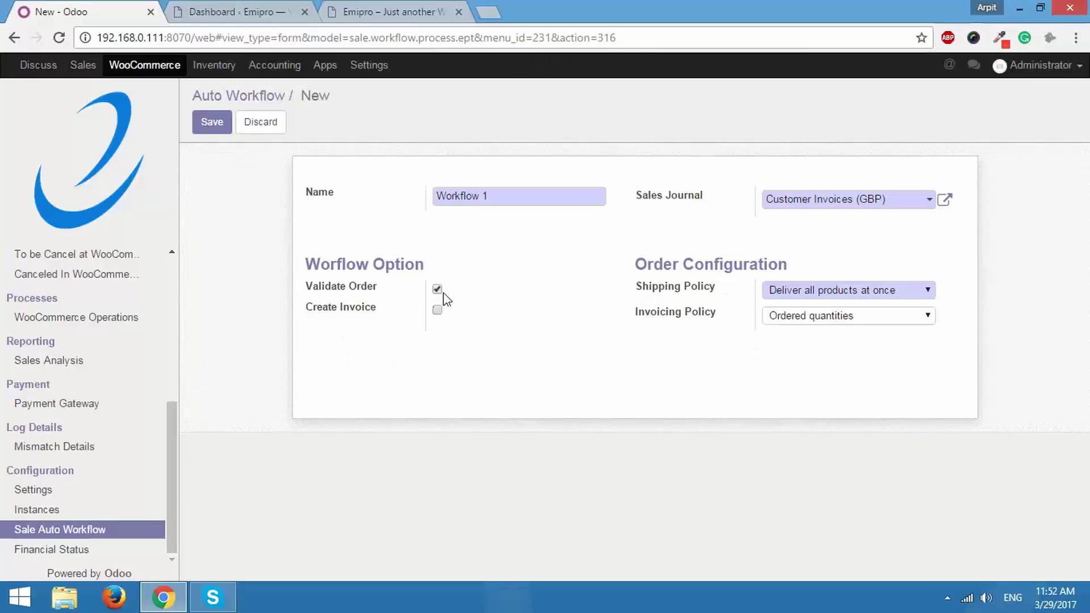
click(436, 291)
Save the Workflow 1 record and go back to the Sale Auto Workflow list
click(221, 135)
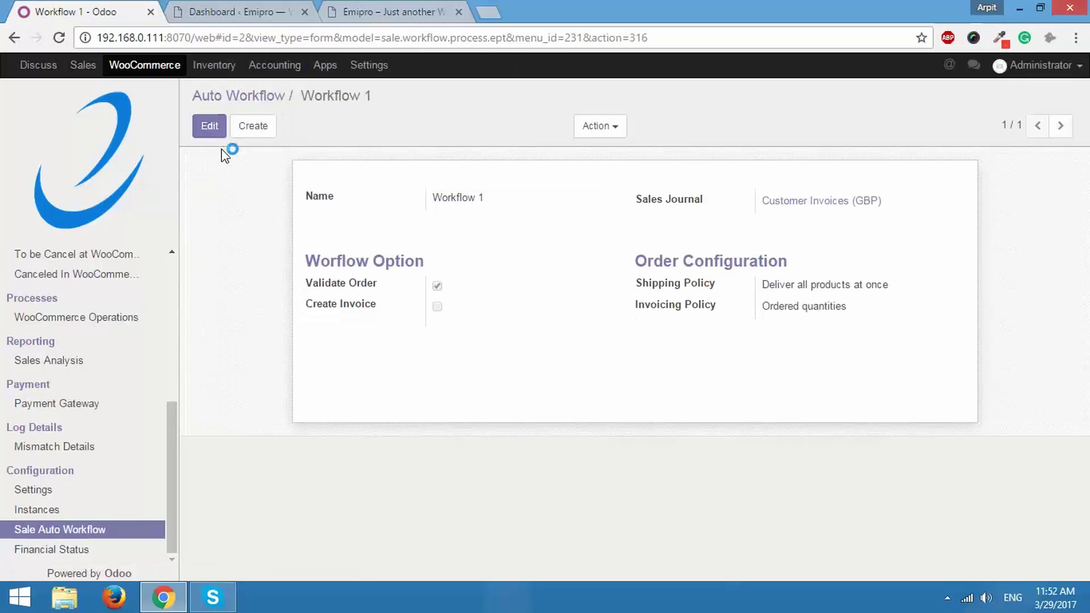
click(97, 530)
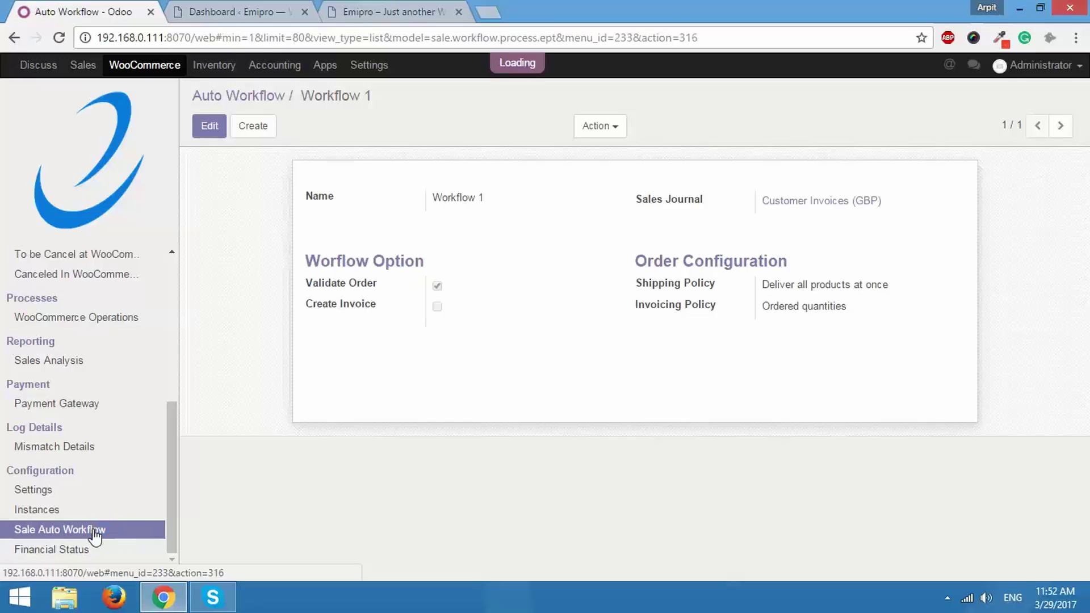